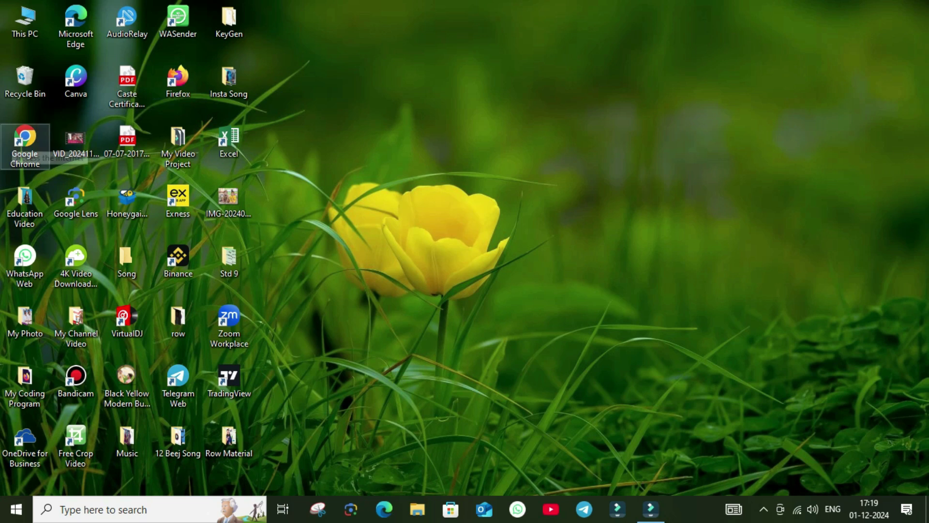
right_click(418, 134)
right_click(497, 158)
click(525, 197)
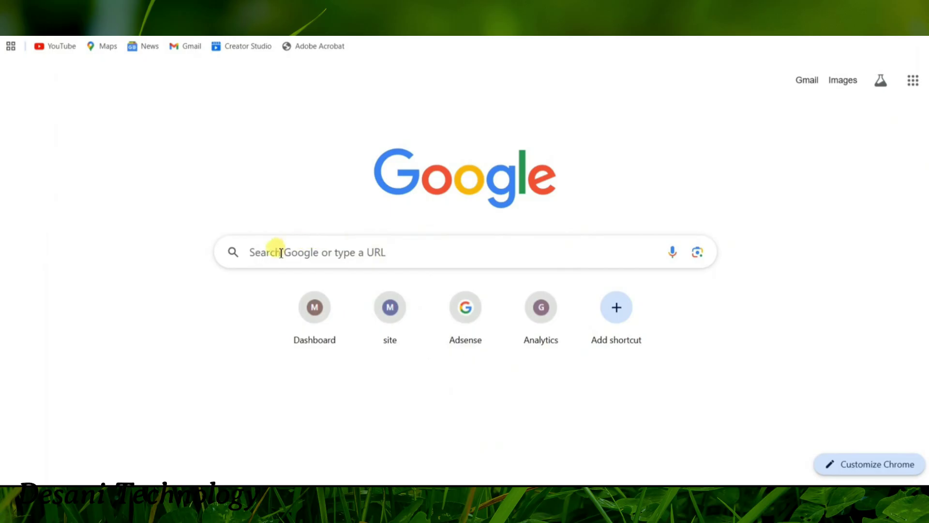
Search Google for "pan card update facility" and open the "Address Update facility through Aadhaar based e-KYC" result
click(277, 248)
text(pan card update facility)
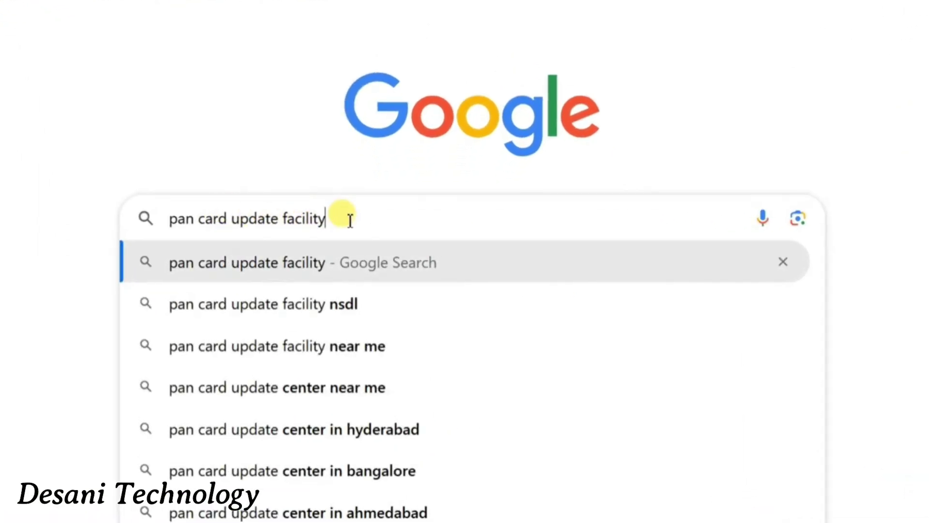
key(Return)
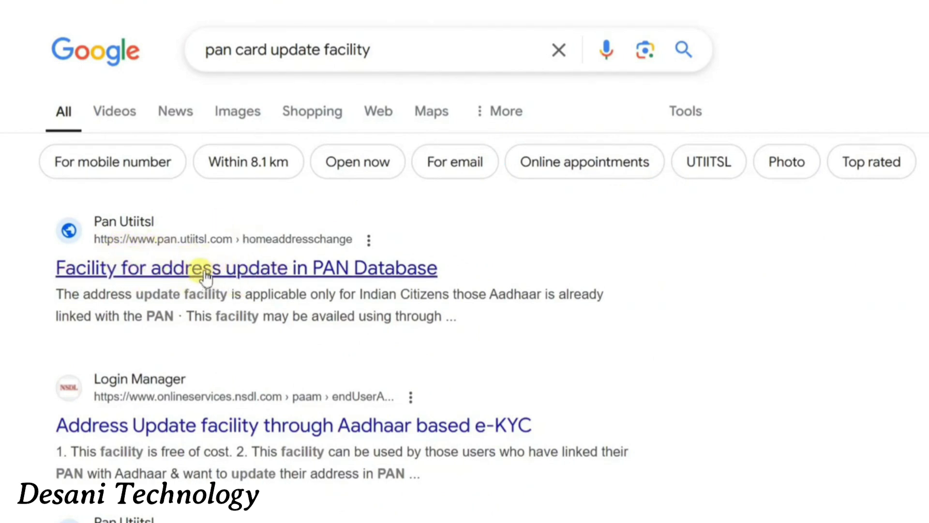
click(213, 430)
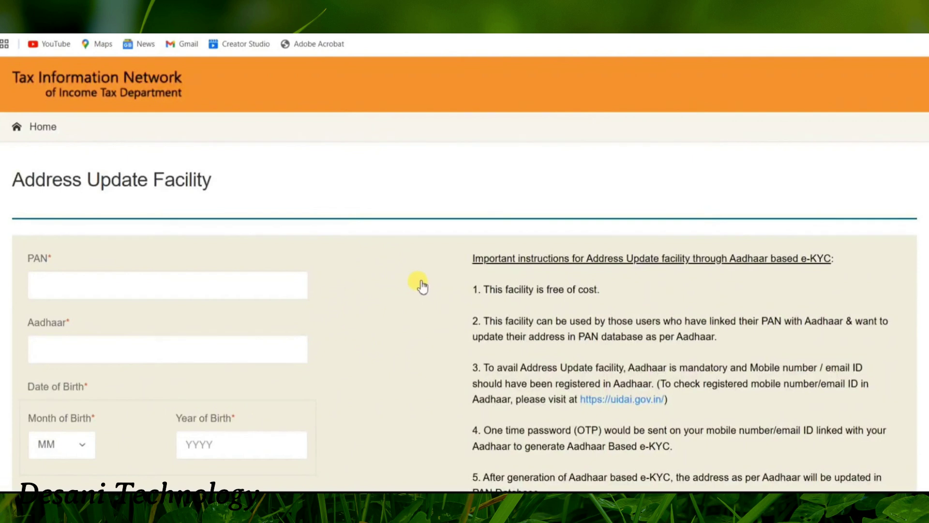
Examine the PAN, Aadhaar, Month of Birth and Year of Birth fields of the Address Update Facility form
drag(22, 182, 254, 196)
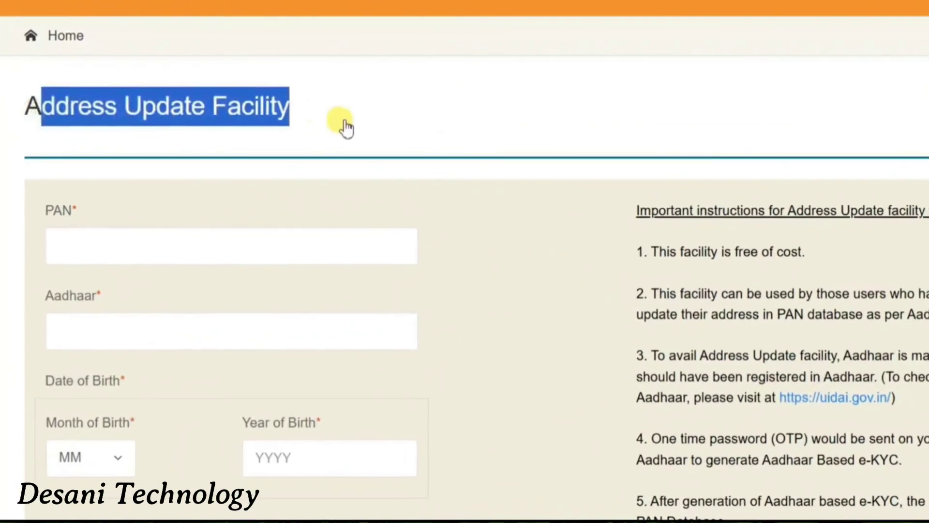
click(346, 125)
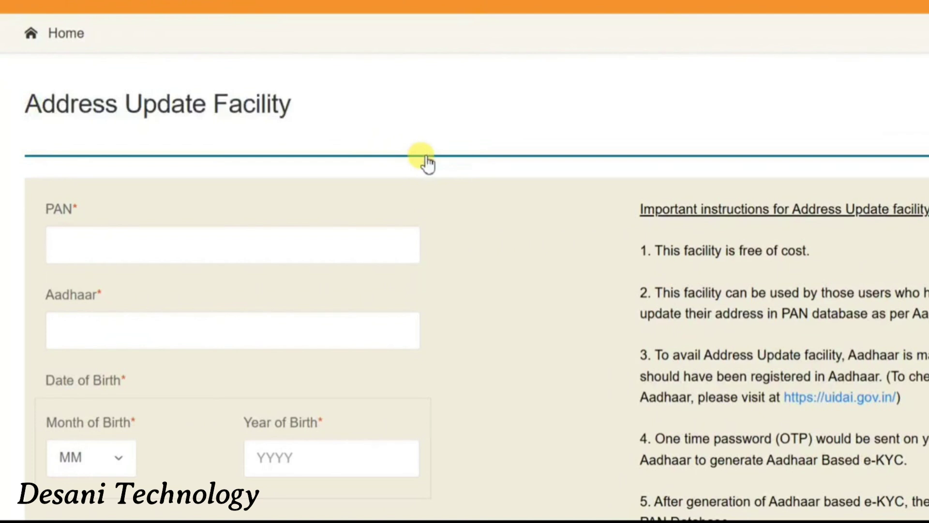
scroll(428, 164, down, 2)
click(71, 160)
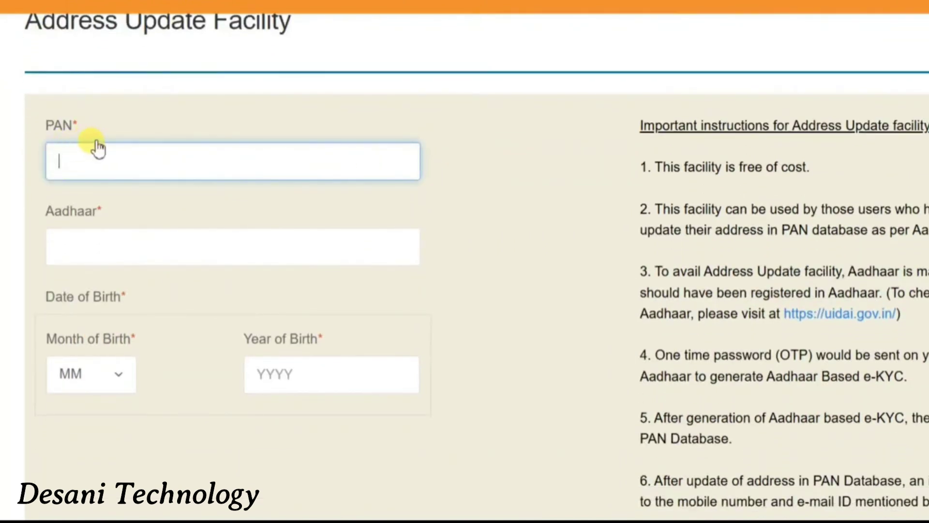
scroll(94, 146, down, 2)
click(90, 148)
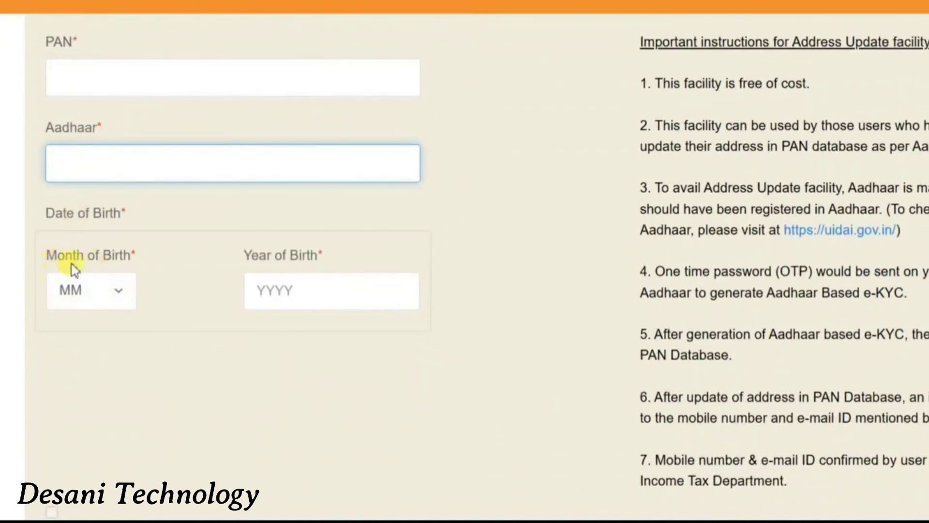
drag(48, 258, 150, 286)
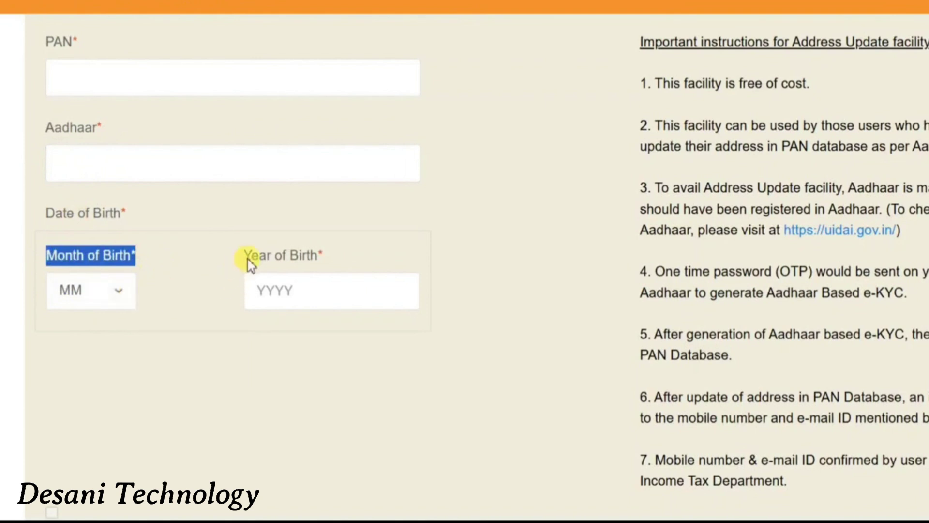
drag(249, 264, 347, 263)
click(296, 296)
scroll(209, 329, down, 5)
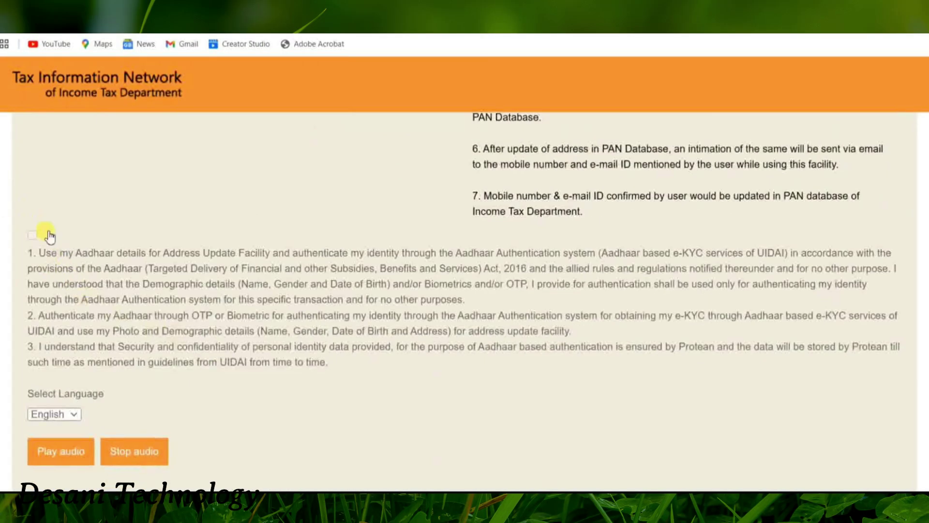
Complete the reCAPTCHA by selecting the traffic light squares in both images, and submit the Address Update Facility form
scroll(41, 364, down, 5)
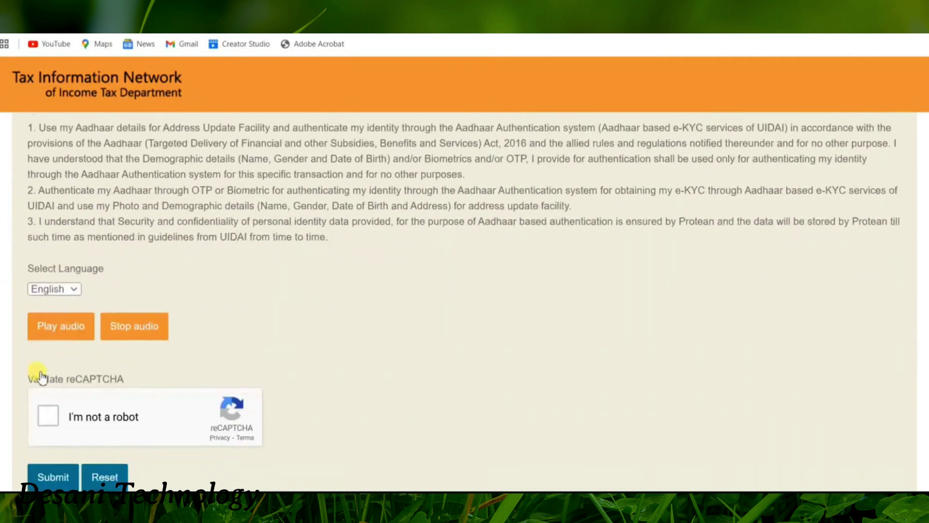
click(47, 291)
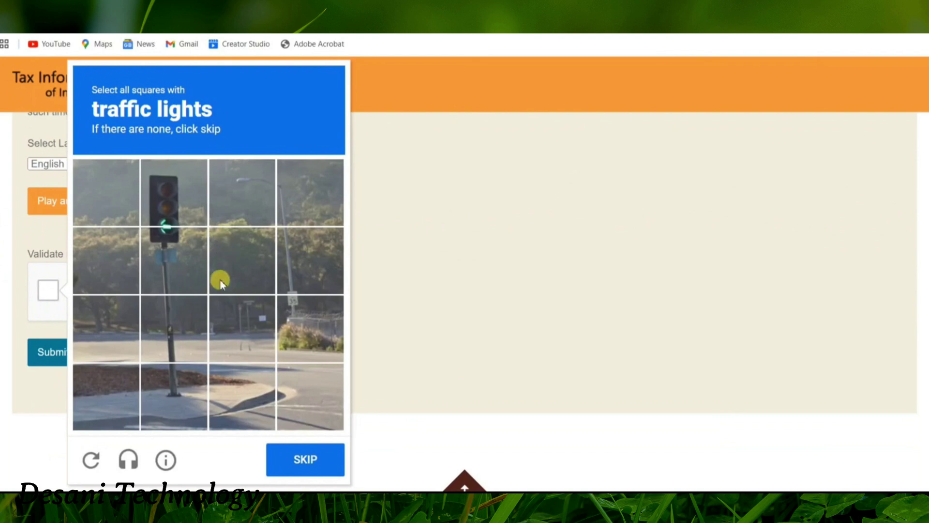
click(179, 228)
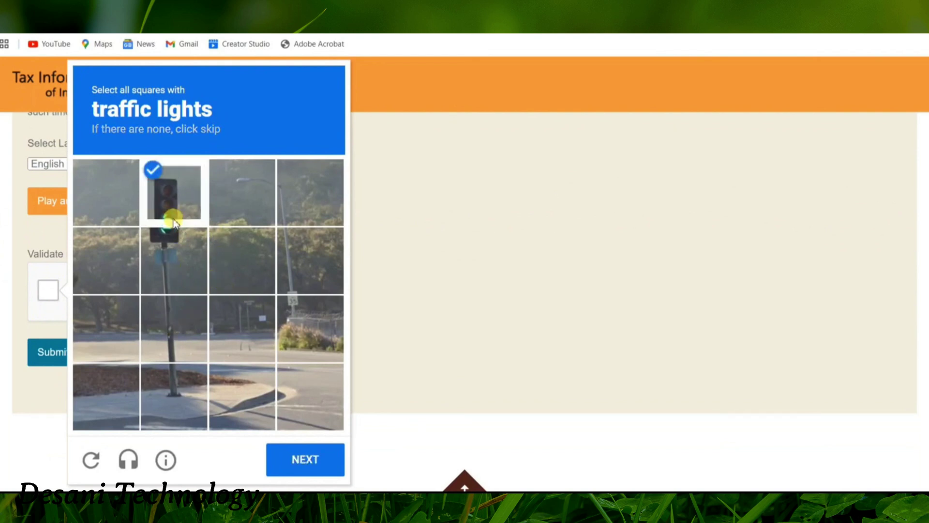
click(181, 270)
click(308, 462)
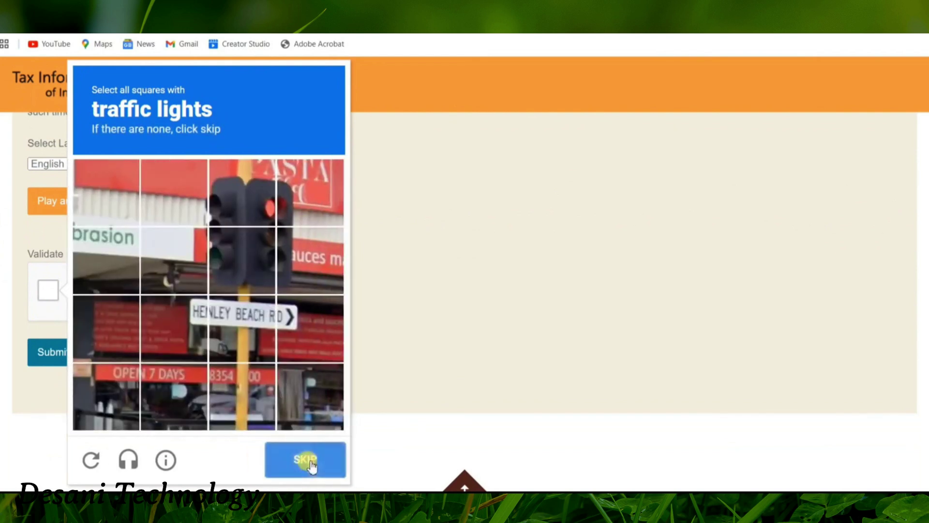
click(246, 253)
click(258, 219)
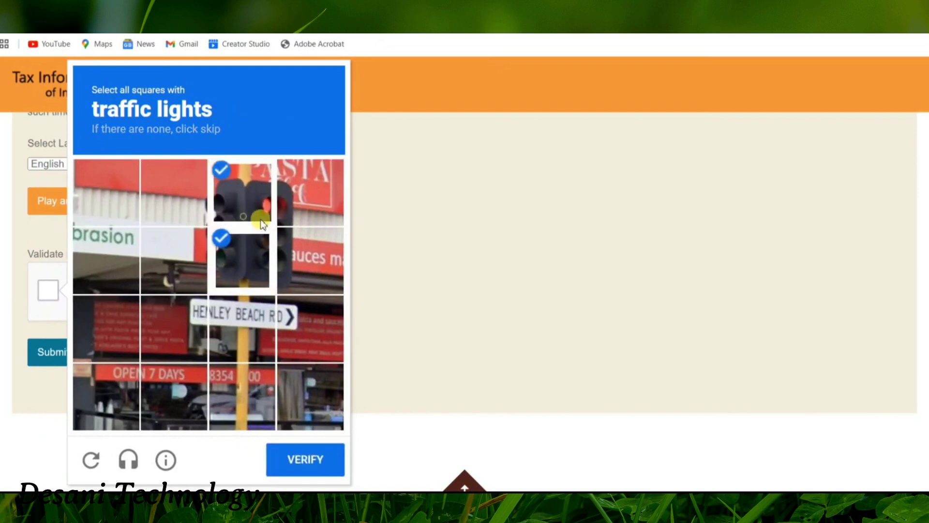
click(303, 205)
click(289, 271)
click(292, 460)
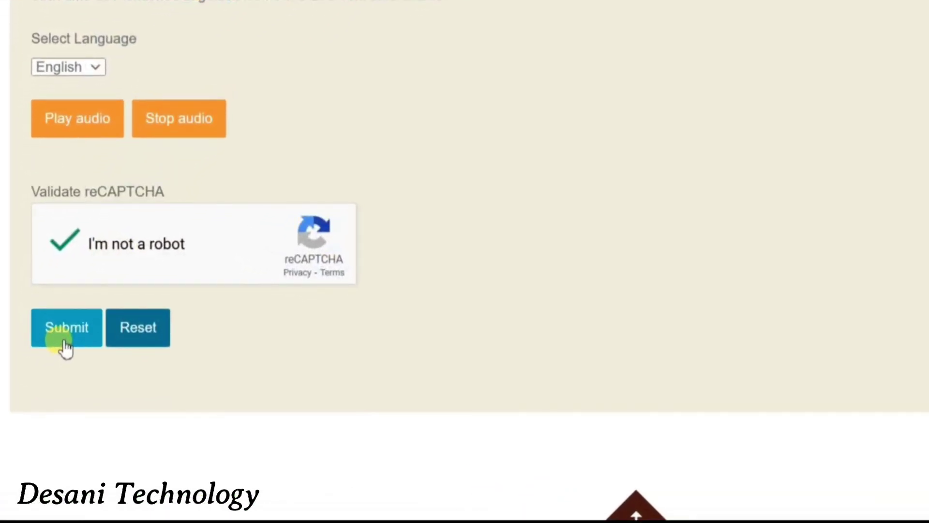
click(66, 348)
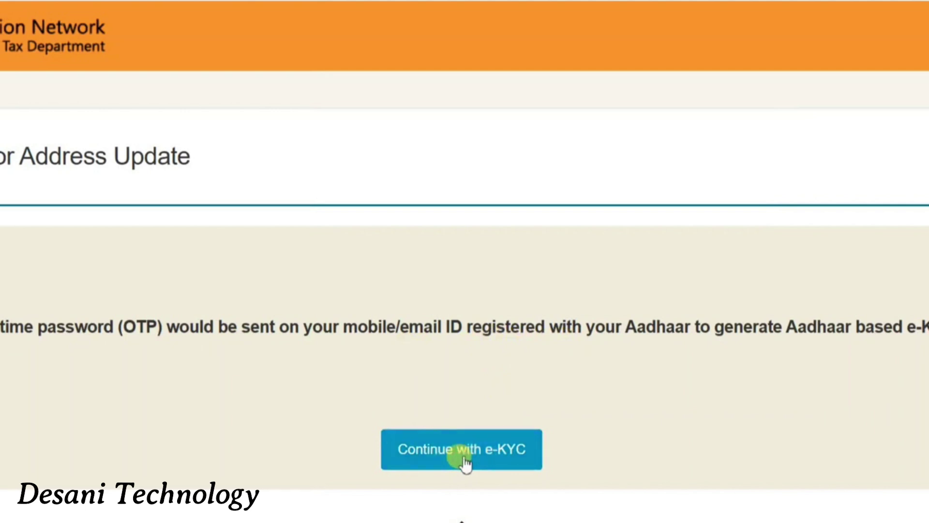
Continue with e-KYC and enter the one-time password sent to the Aadhaar-registered mobile number
click(465, 462)
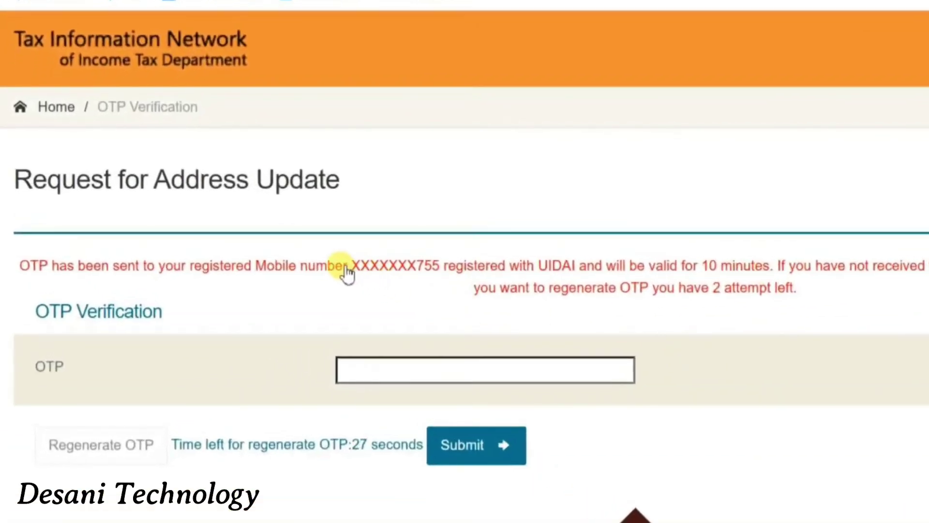
drag(345, 265, 443, 271)
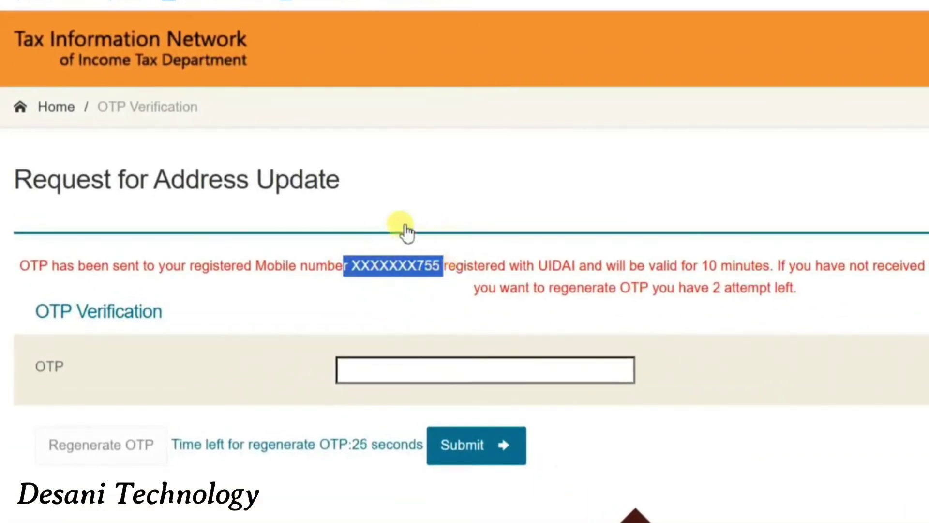
click(359, 372)
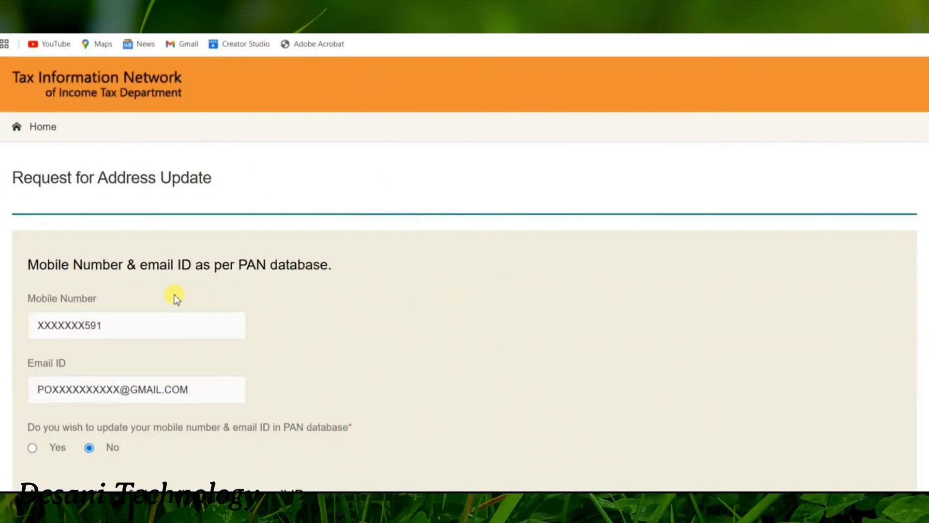
Check the mobile number and email ID recorded in the PAN database
scroll(174, 295, down, 1)
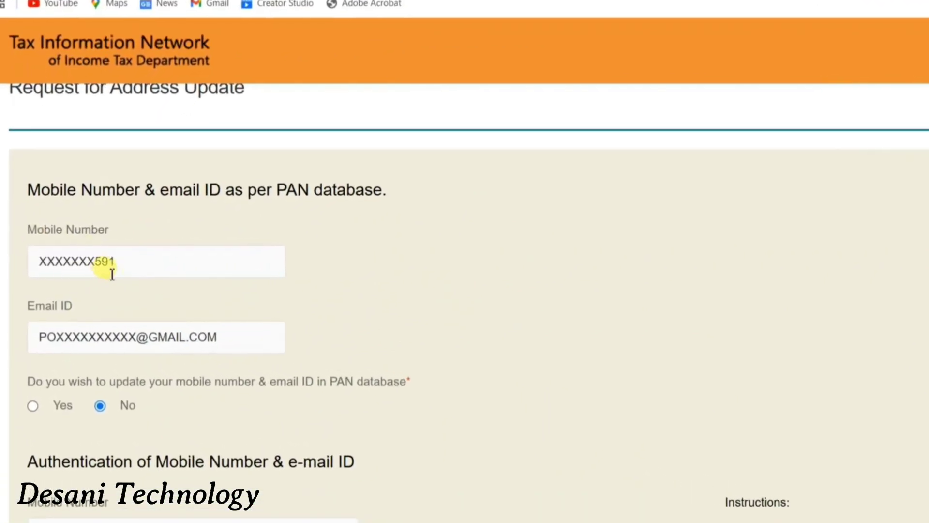
click(86, 257)
double_click(73, 261)
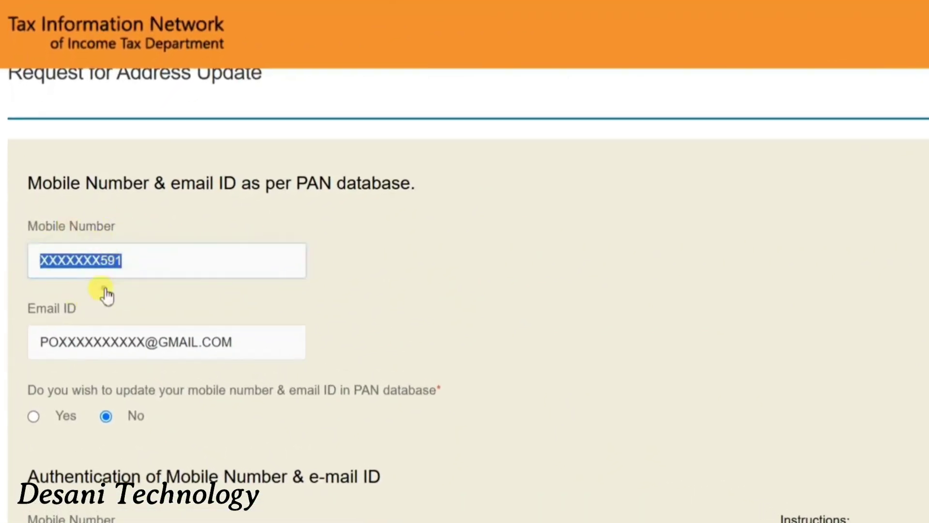
drag(76, 312, 27, 309)
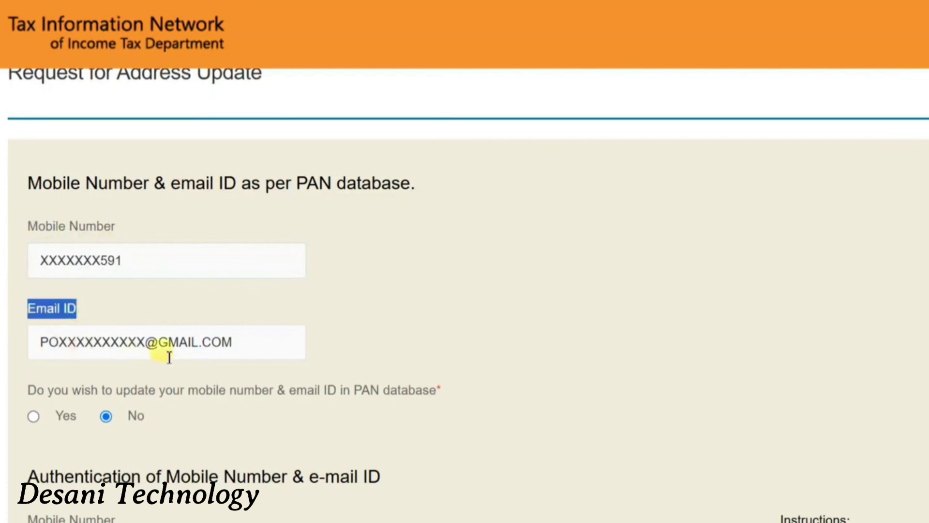
click(151, 375)
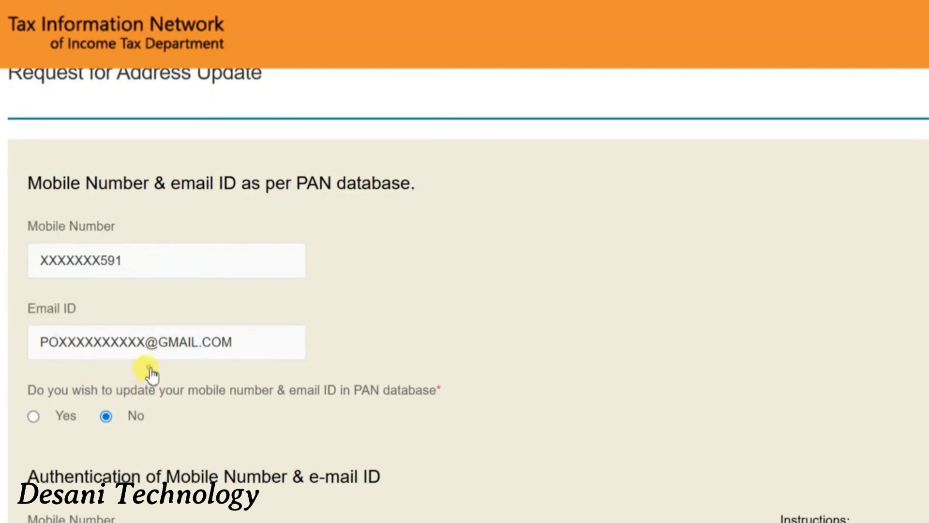
scroll(167, 365, down, 3)
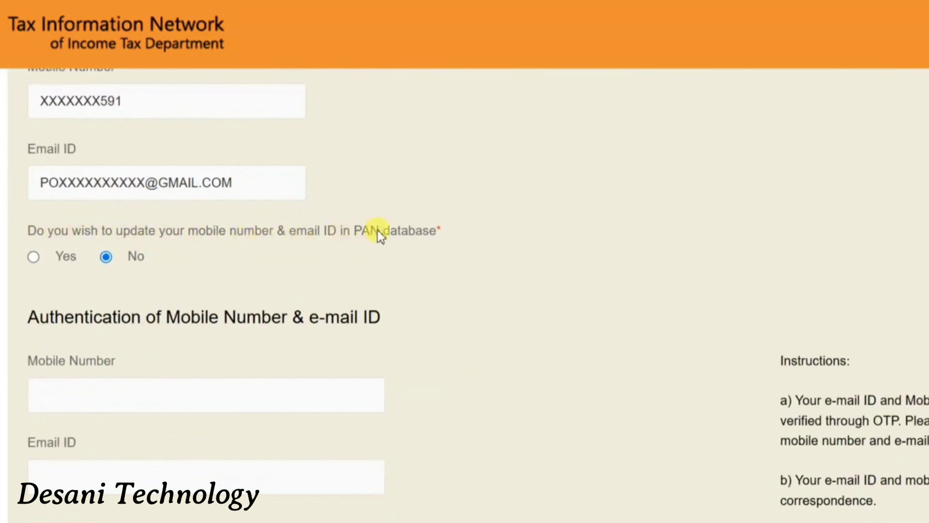
Choose Yes for updating the mobile number and email ID in the PAN database, and submit the contact details for authentication
drag(340, 232, 201, 231)
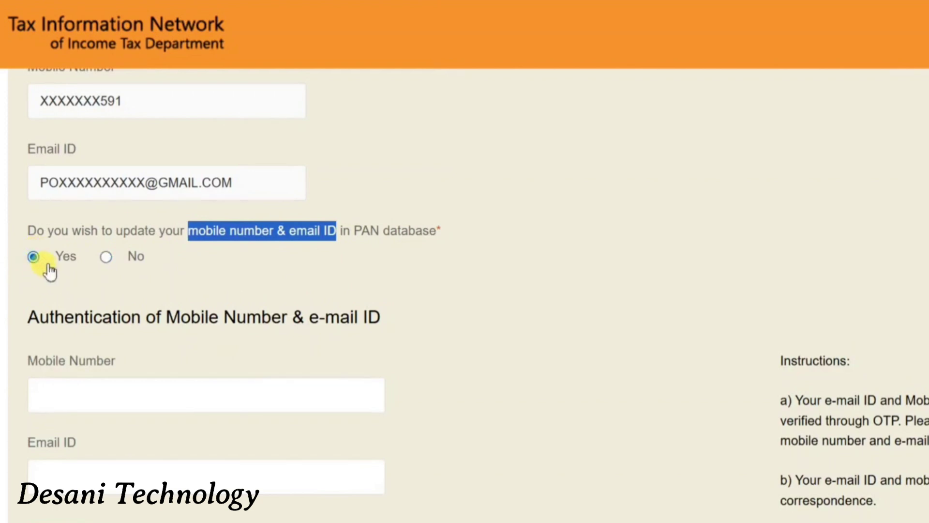
scroll(54, 271, down, 3)
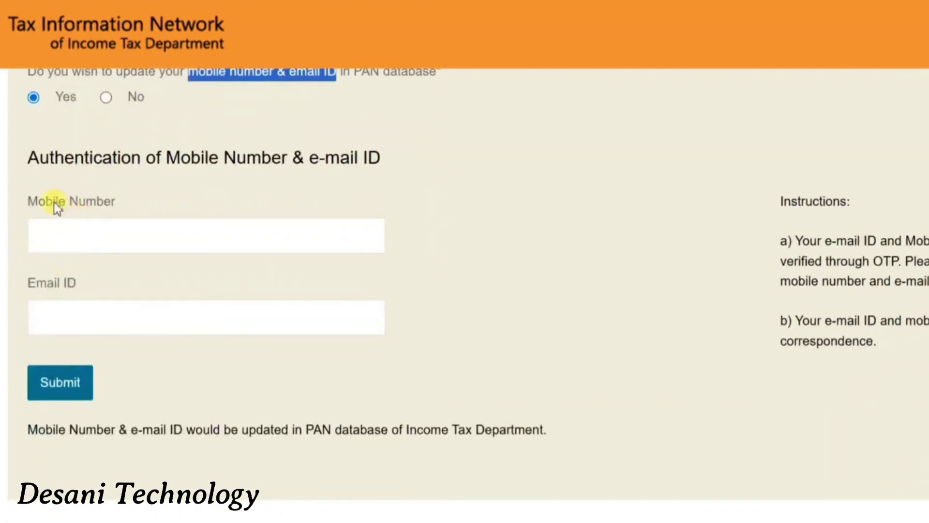
drag(28, 207, 91, 224)
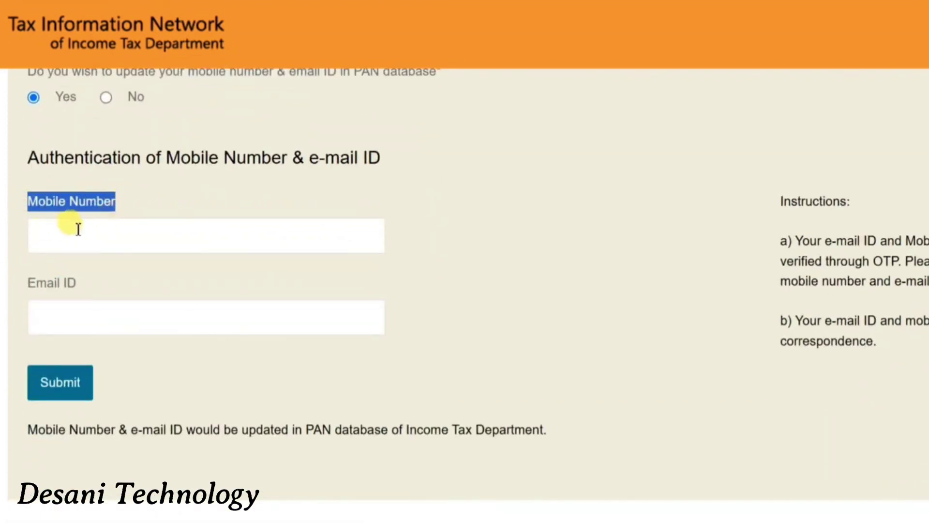
click(59, 233)
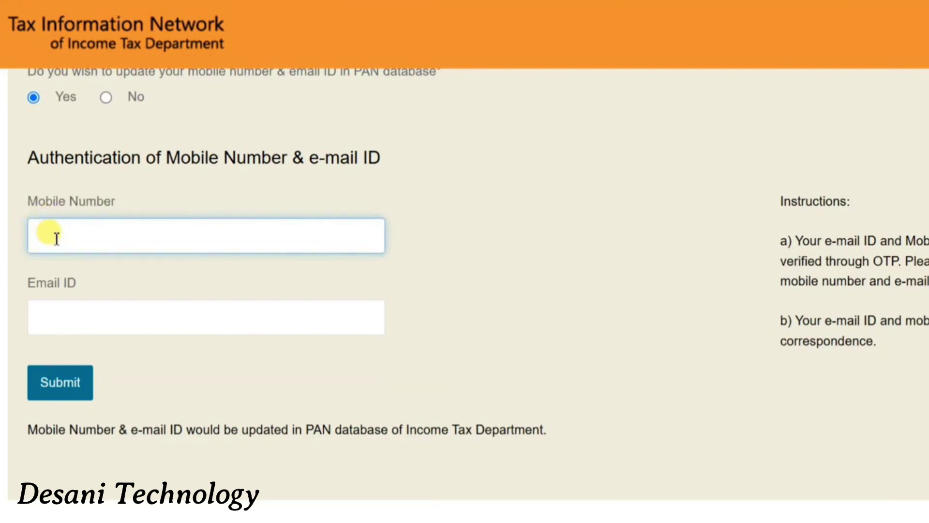
click(41, 317)
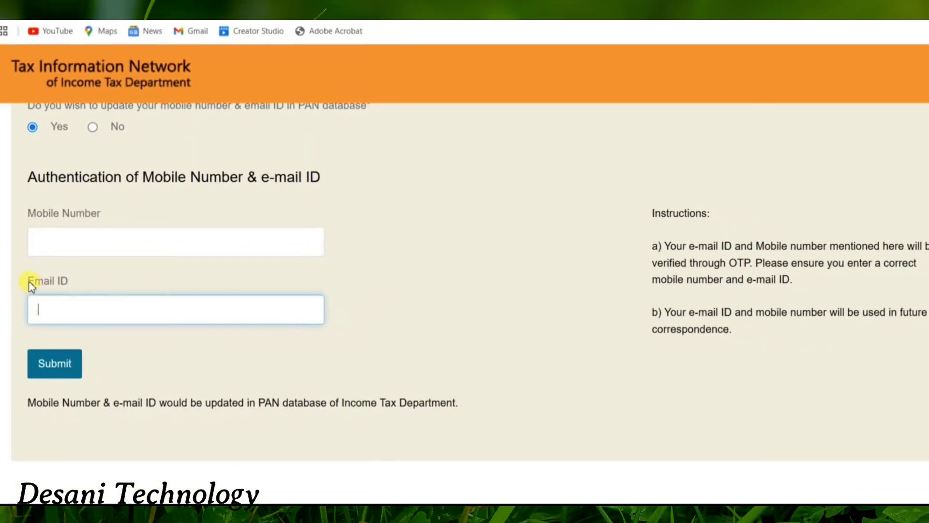
drag(27, 283, 80, 289)
click(60, 306)
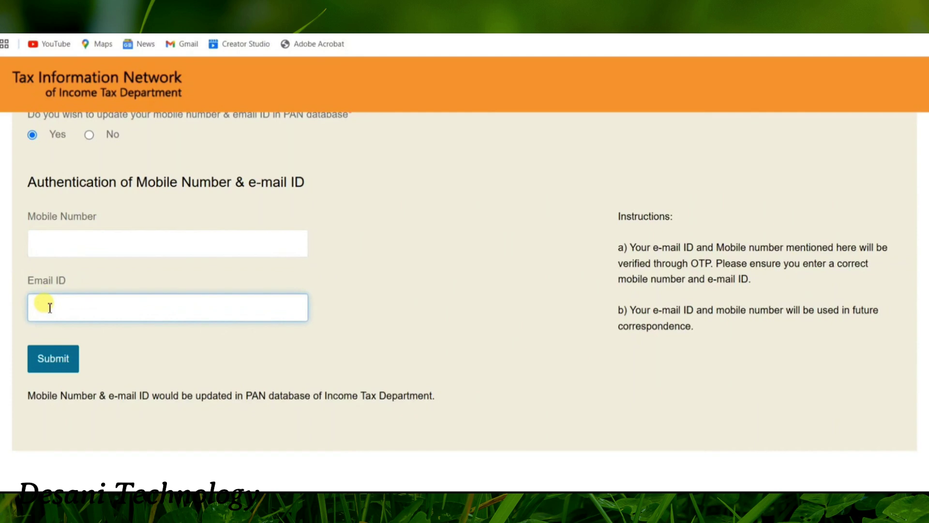
click(54, 360)
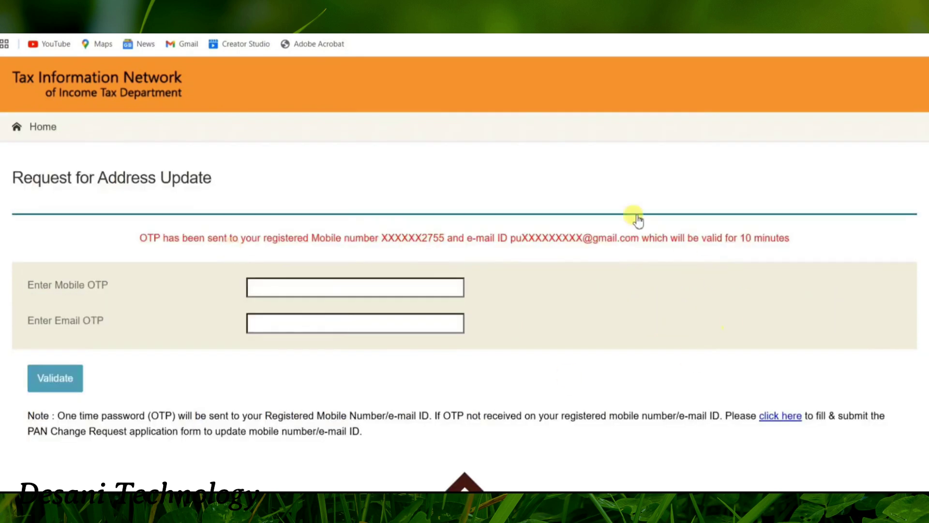
Enter the mobile OTP and the email OTP and validate them for the address update request
drag(312, 237, 444, 239)
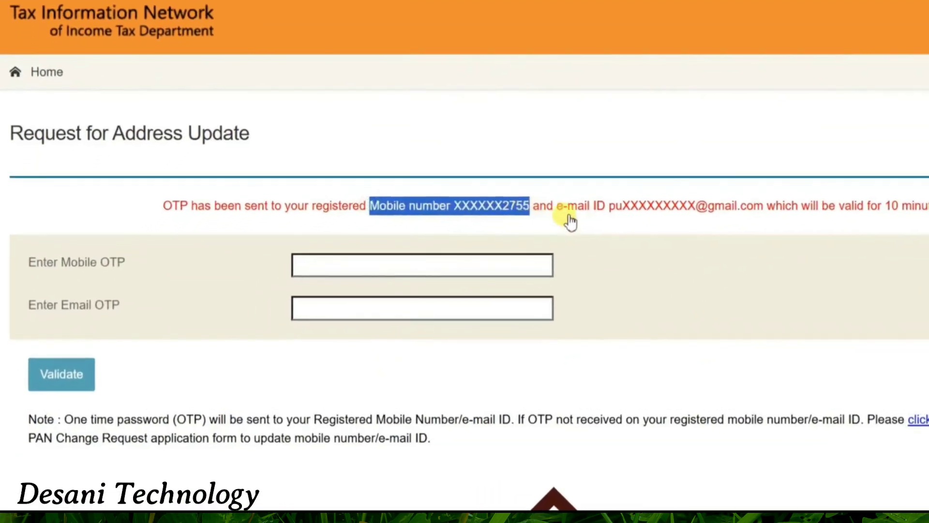
drag(532, 216, 669, 216)
drag(761, 203, 805, 202)
click(731, 232)
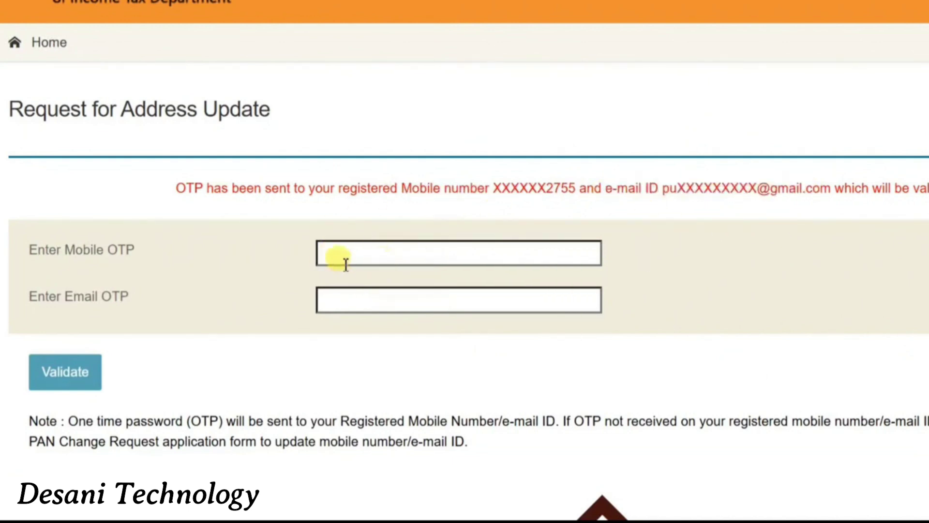
click(23, 247)
click(408, 252)
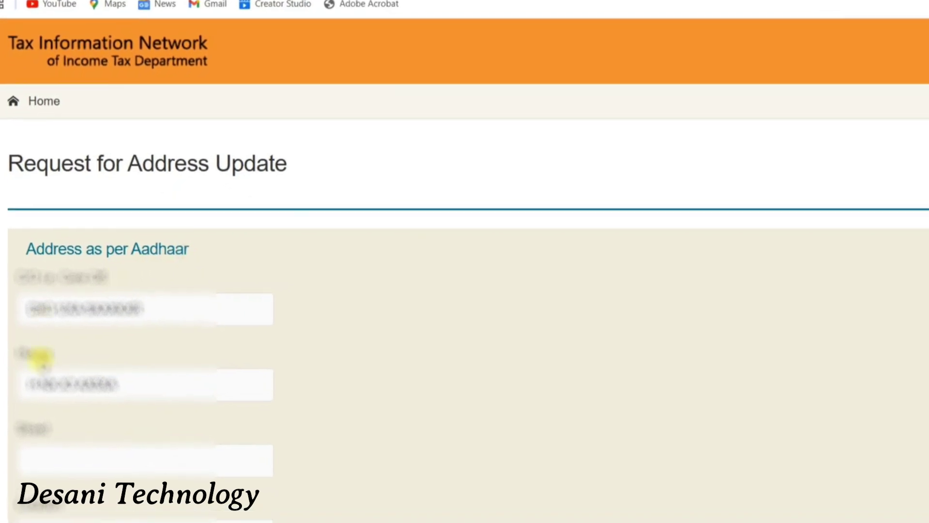
Review every field of the address as per Aadhaar, from the care-of name down to the PIN code and post office
scroll(78, 329, down, 1)
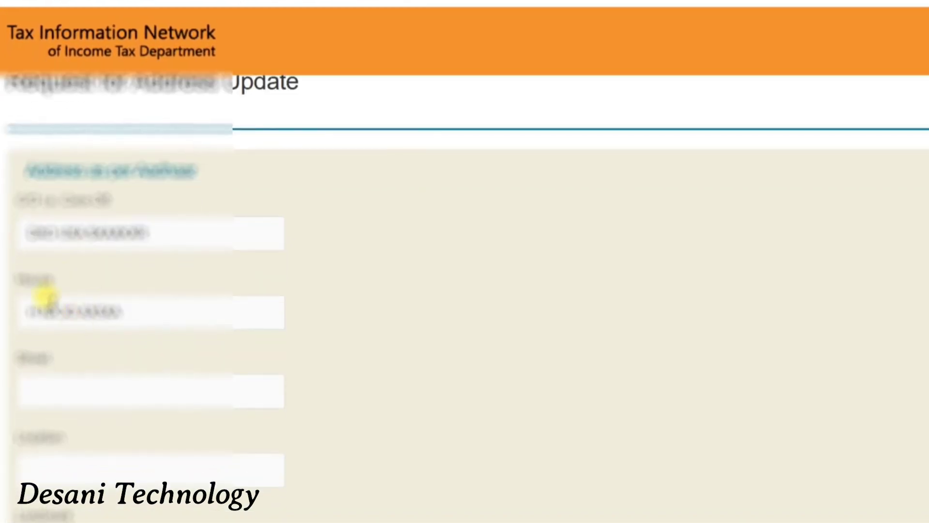
scroll(89, 282, down, 5)
scroll(79, 225, down, 2)
scroll(95, 243, down, 3)
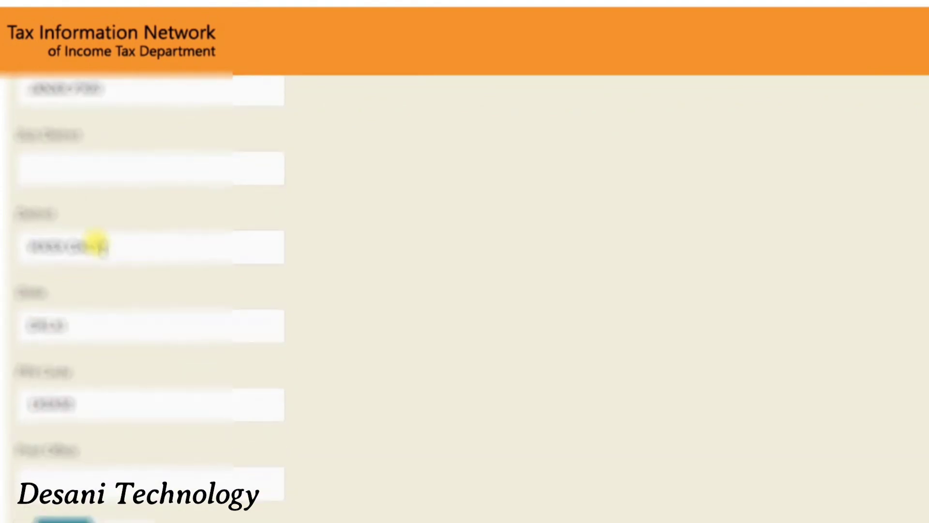
scroll(81, 395, down, 1)
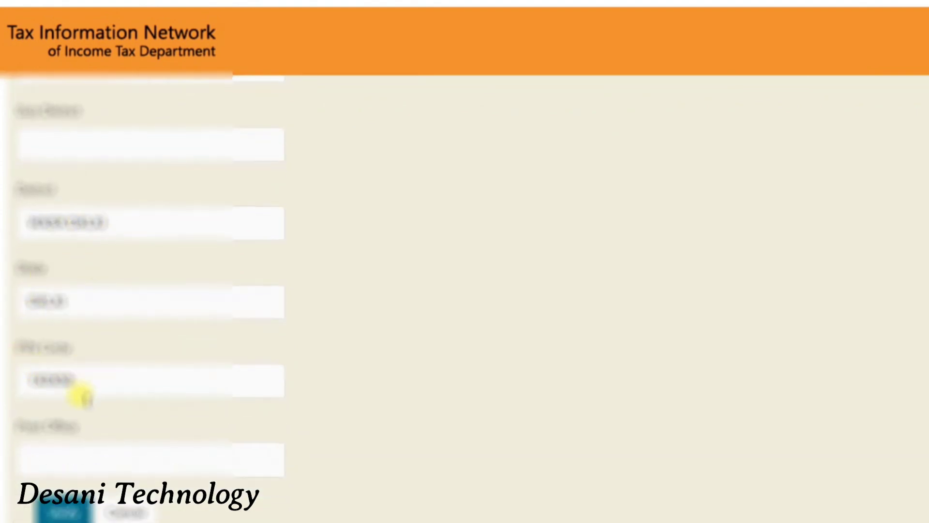
scroll(87, 339, down, 1)
scroll(99, 301, down, 5)
scroll(101, 304, up, 5)
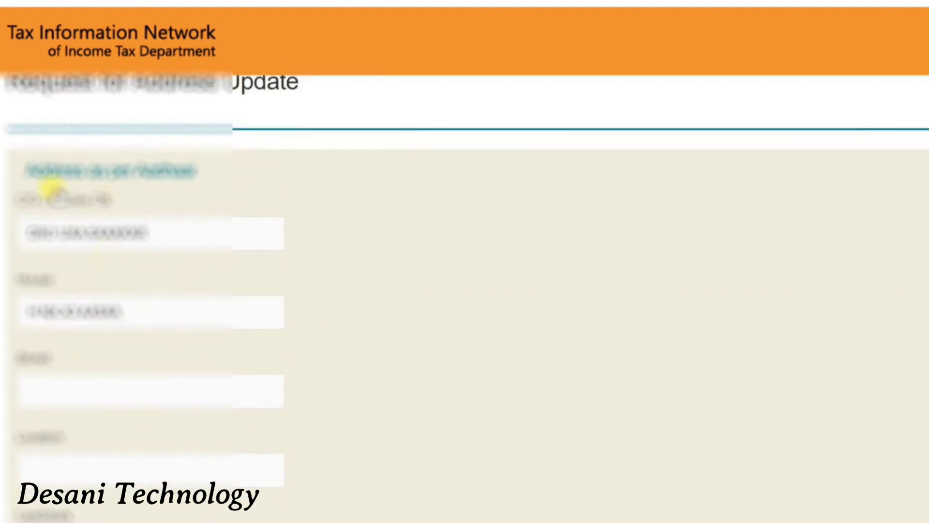
scroll(104, 213, down, 12)
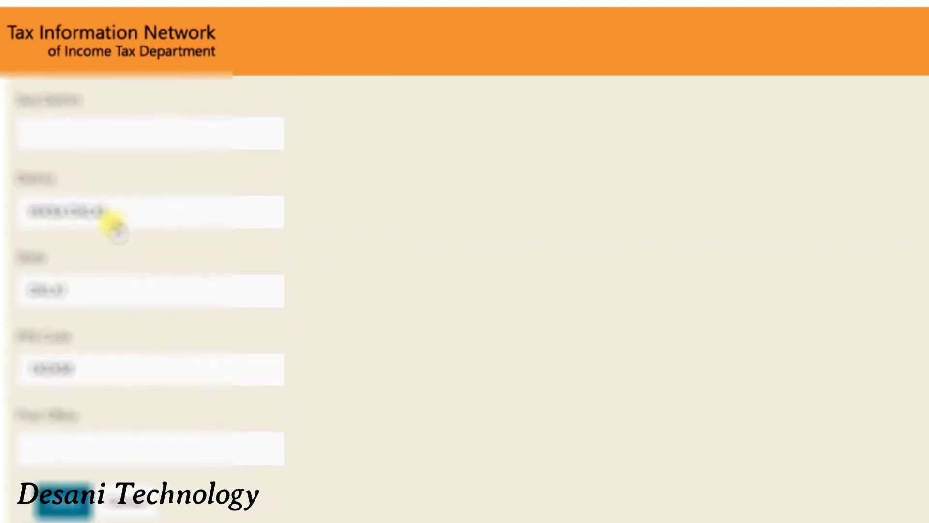
scroll(116, 228, down, 3)
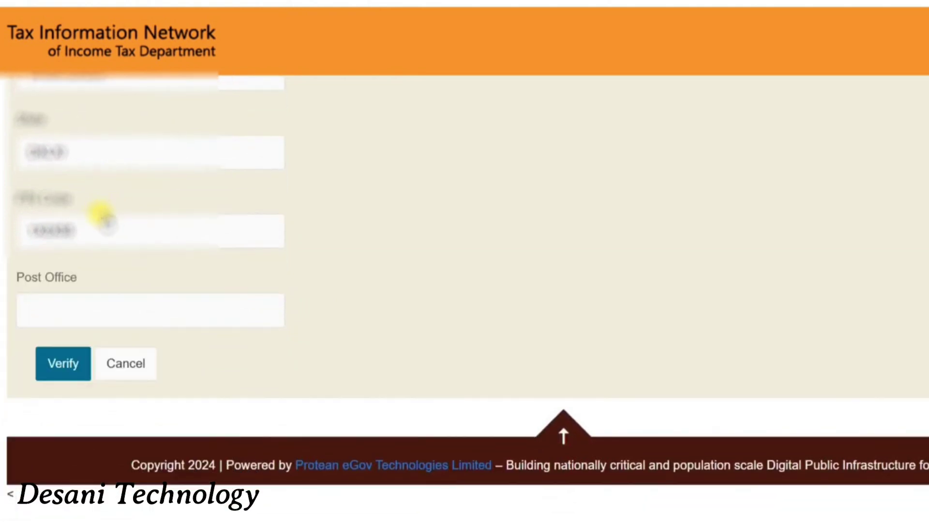
Verify the address as per Aadhaar and generate the acknowledgement receipt for saving or printing
click(60, 378)
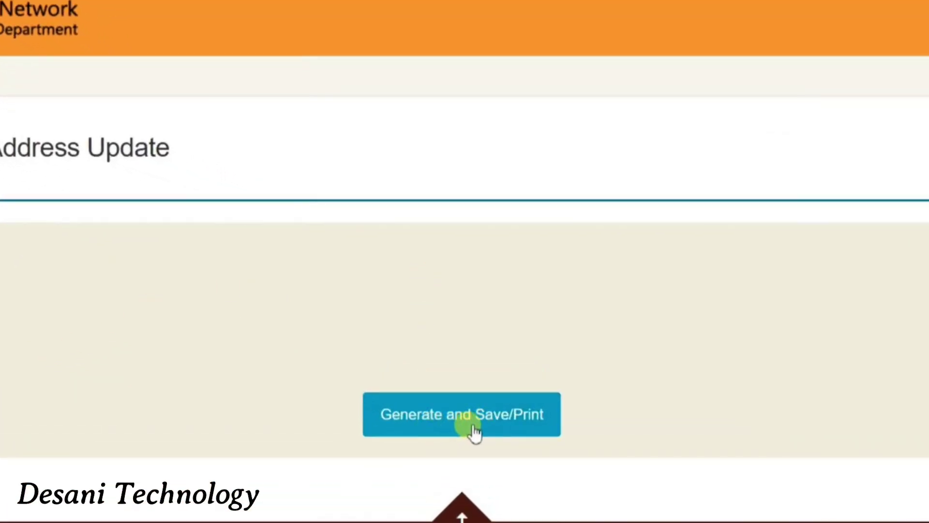
click(471, 423)
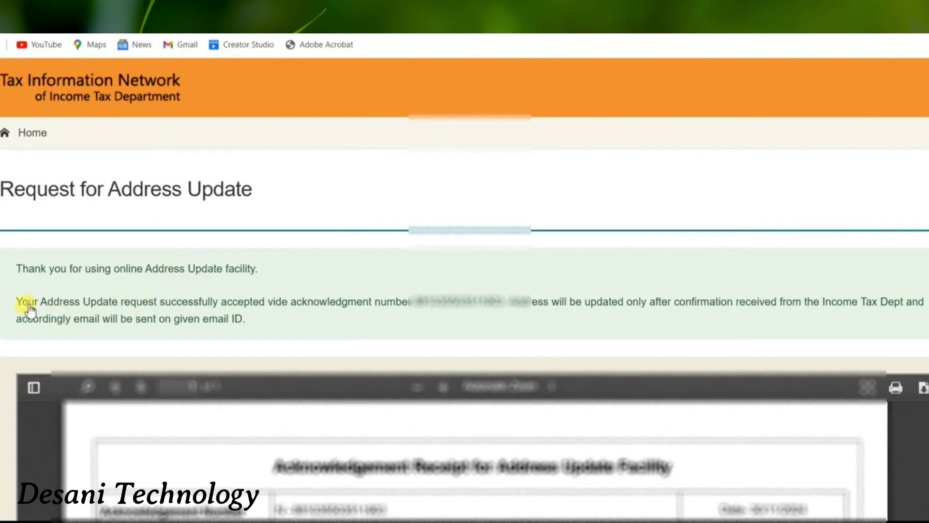
Read the request acceptance message and examine the acknowledgement receipt for the address update from its header details to the end
drag(14, 302, 307, 322)
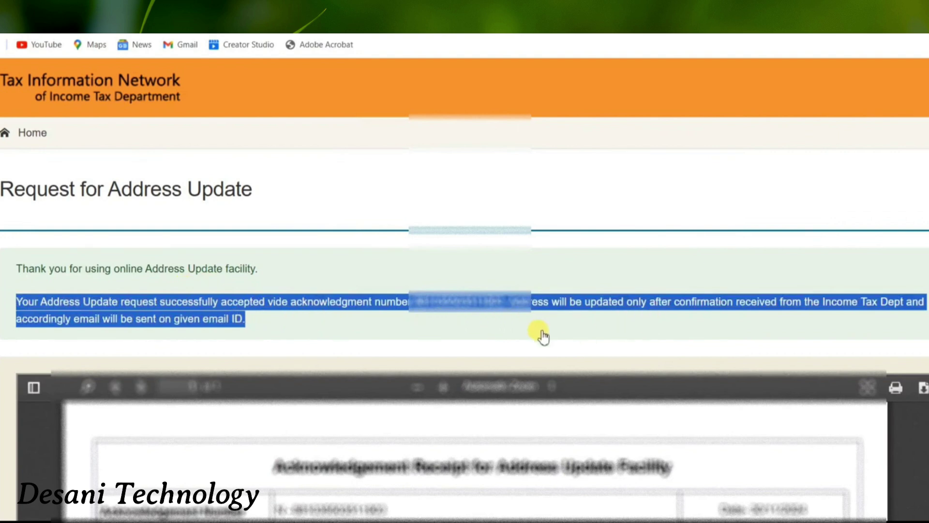
click(312, 323)
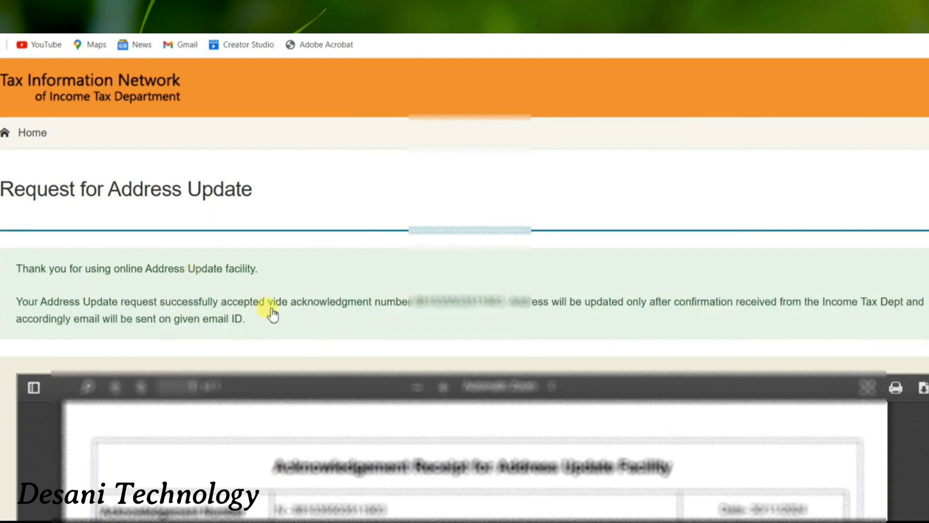
scroll(481, 302, down, 5)
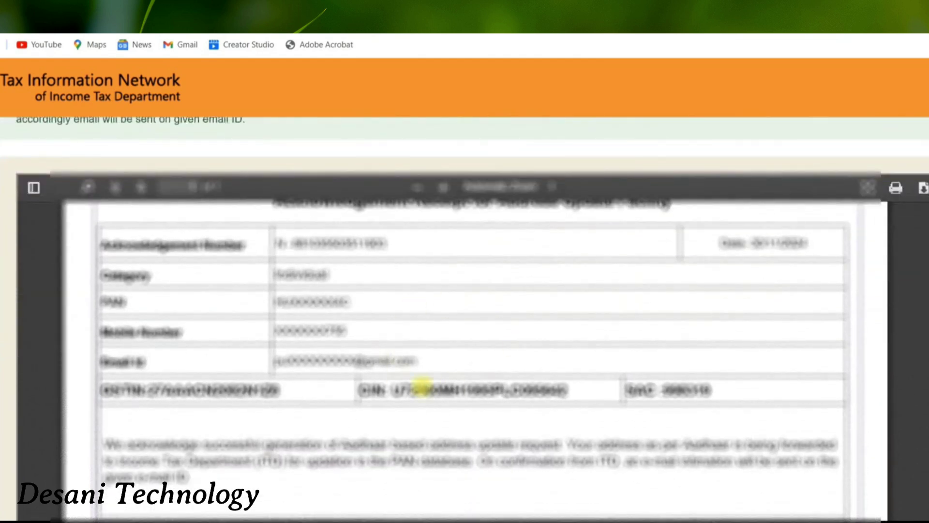
scroll(435, 329, up, 2)
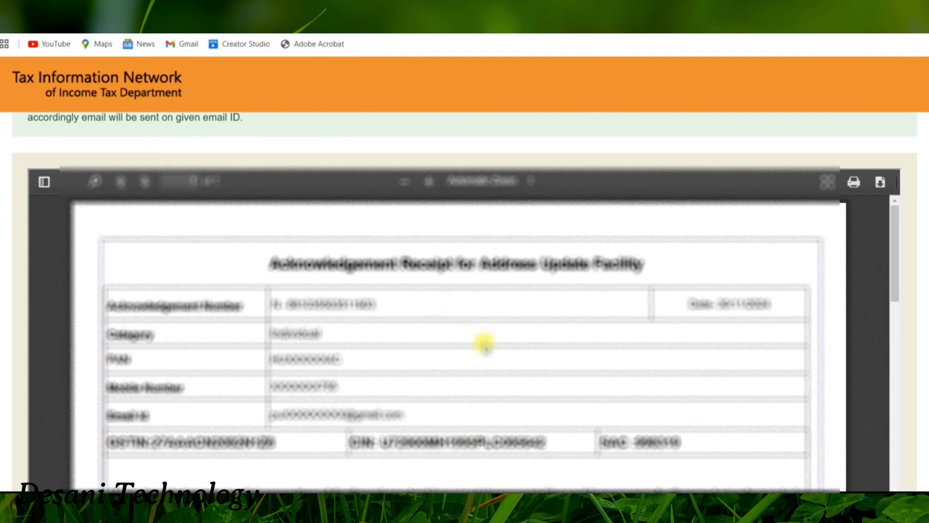
scroll(488, 341, down, 8)
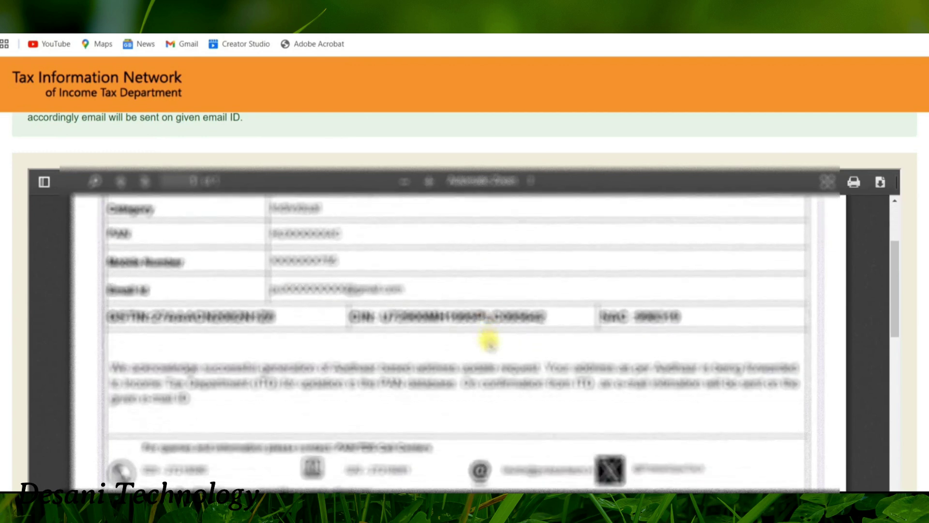
scroll(489, 341, up, 6)
scroll(489, 341, up, 2)
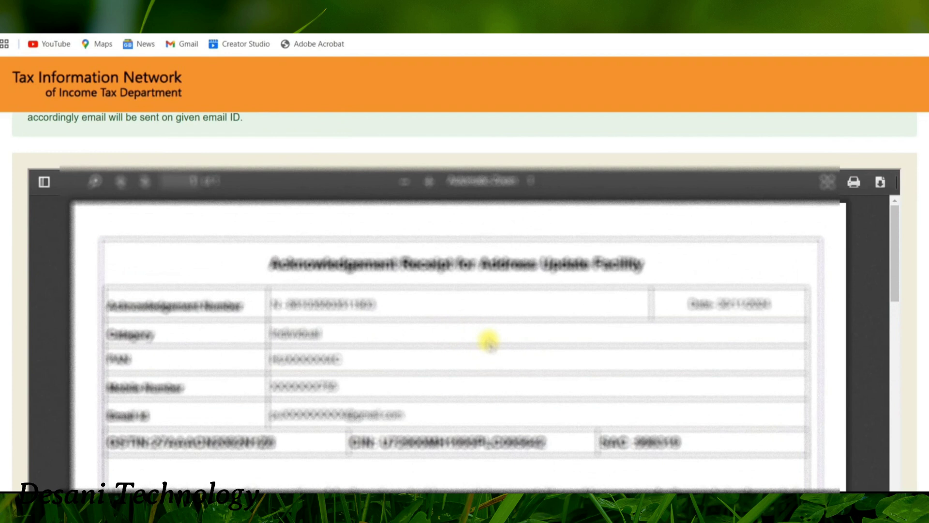
scroll(489, 341, down, 8)
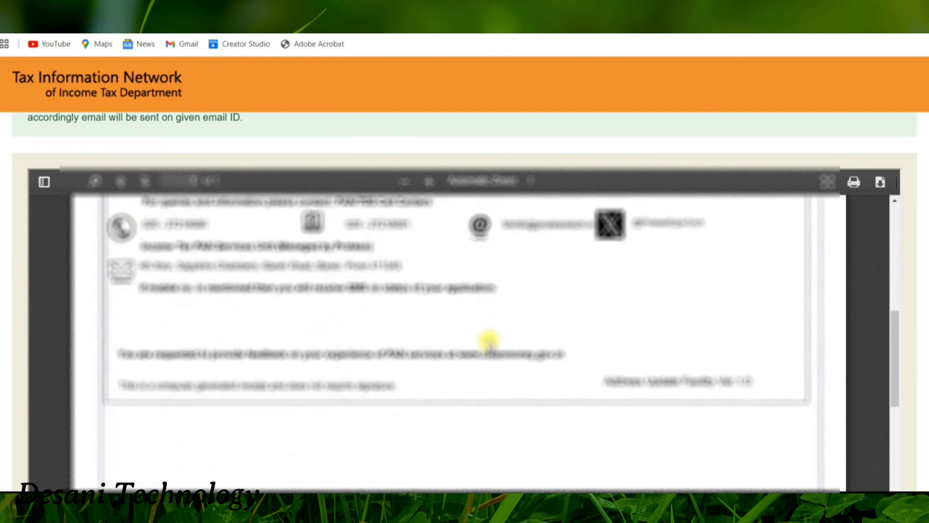